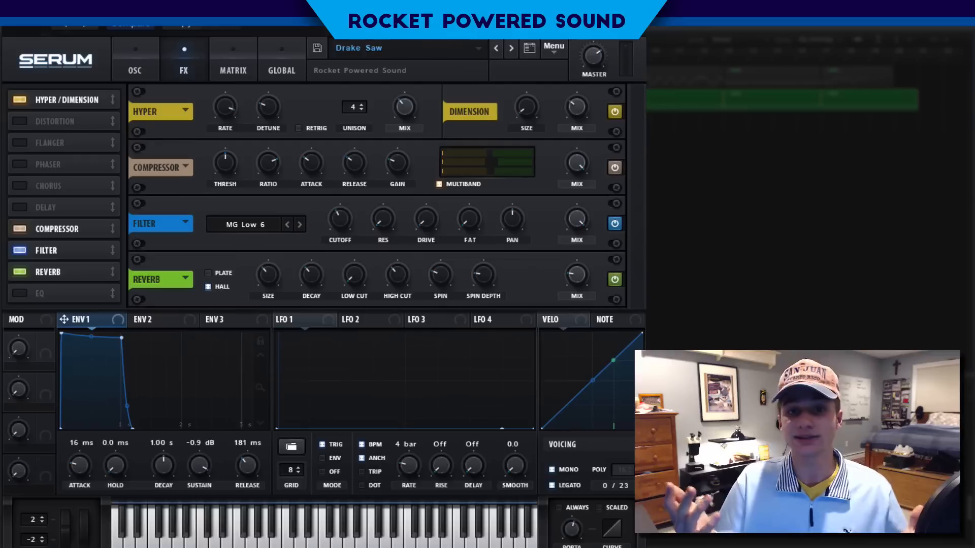
Initialize the preset and enable oscillator B alongside oscillator A
left_click(554, 47)
left_click(235, 367)
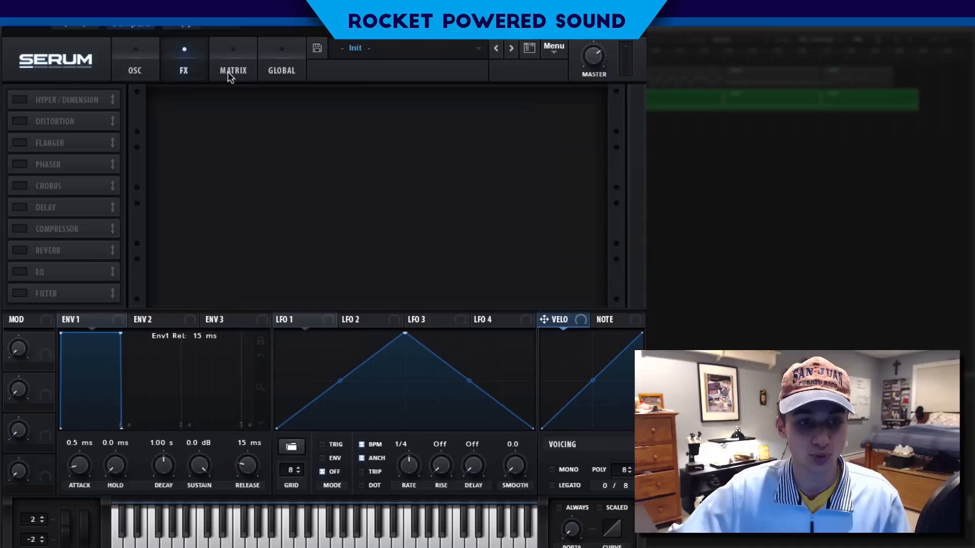
left_click(134, 70)
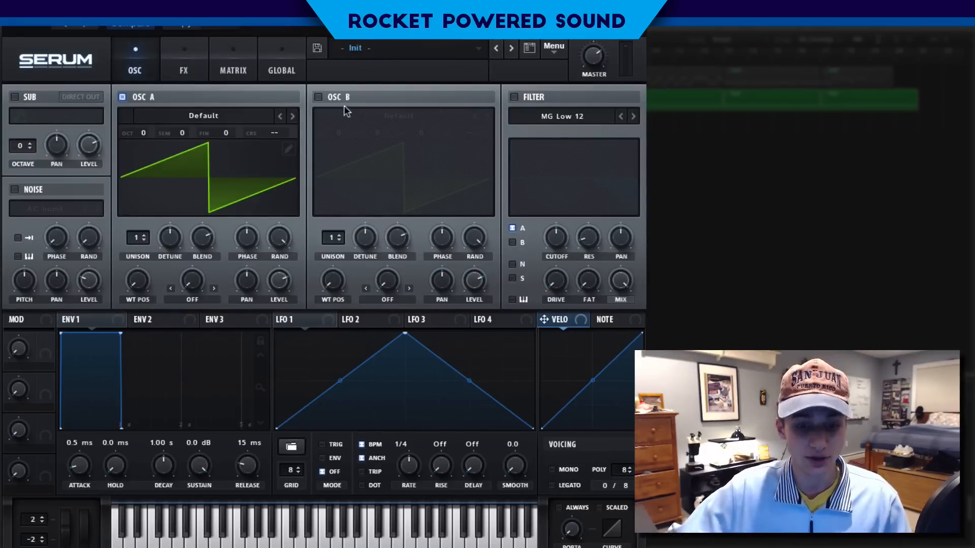
left_click(318, 97)
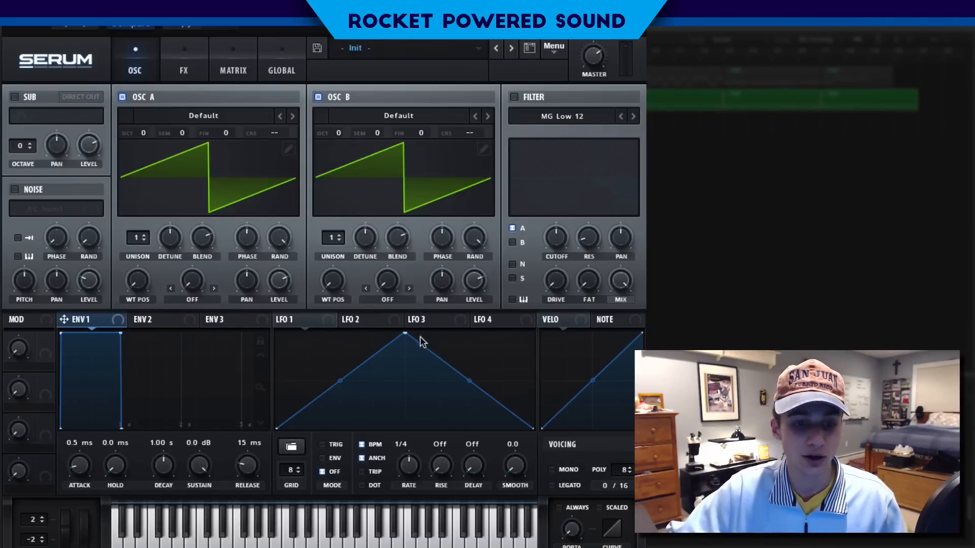
Set envelope 1's release to 205 ms and its sustain to -1.5 dB
left_click_drag(262, 454, 244, 444)
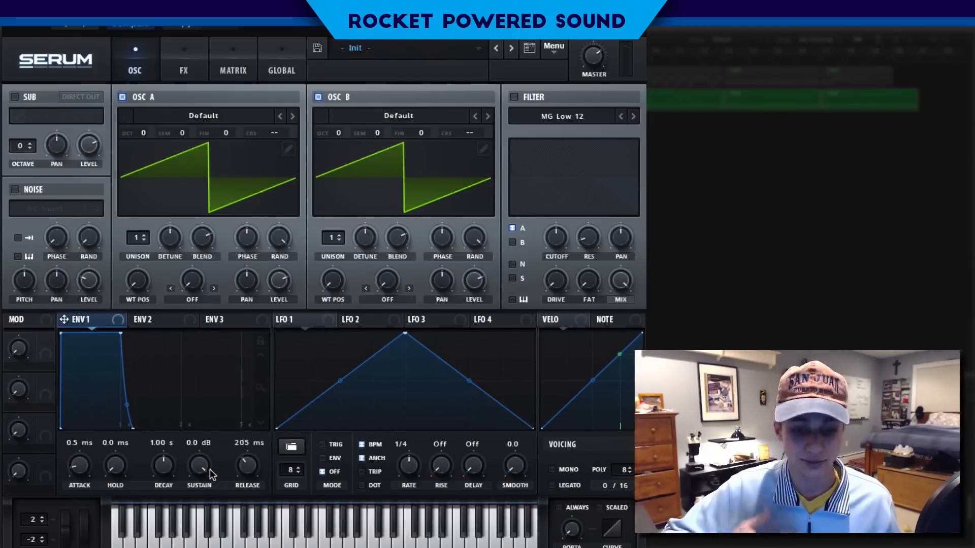
left_click_drag(203, 471, 194, 470)
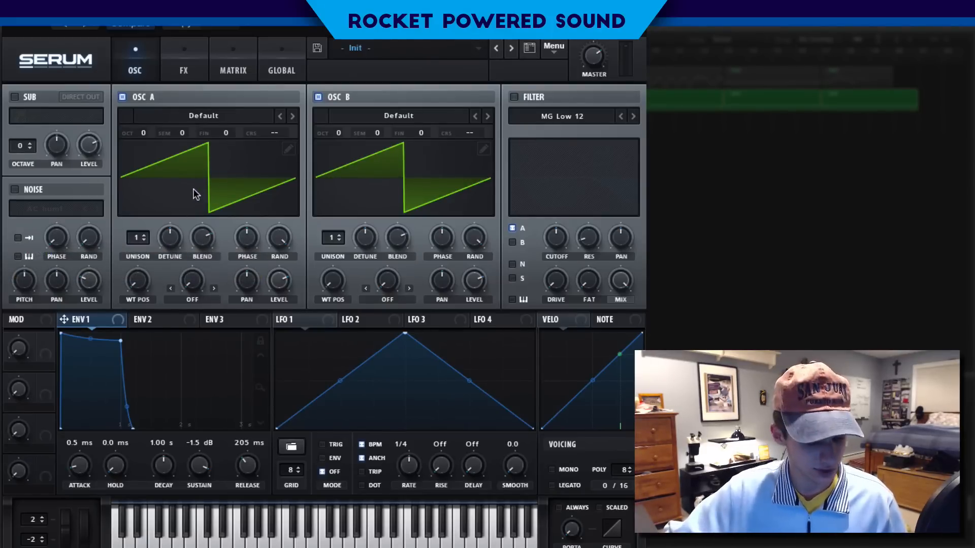
Set oscillator A to 14 unison voices and lower its unison detune
left_click_drag(143, 235, 295, 87)
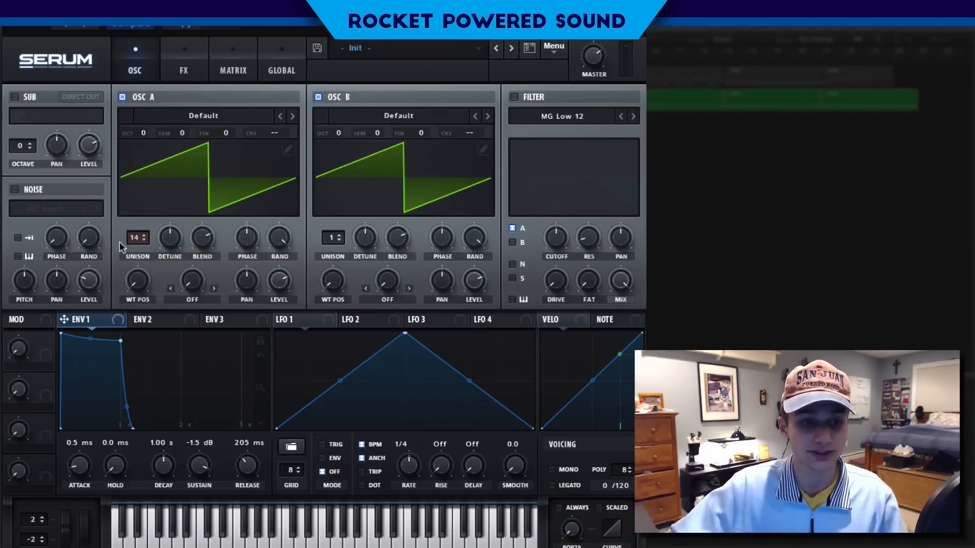
mouse_move(172, 247)
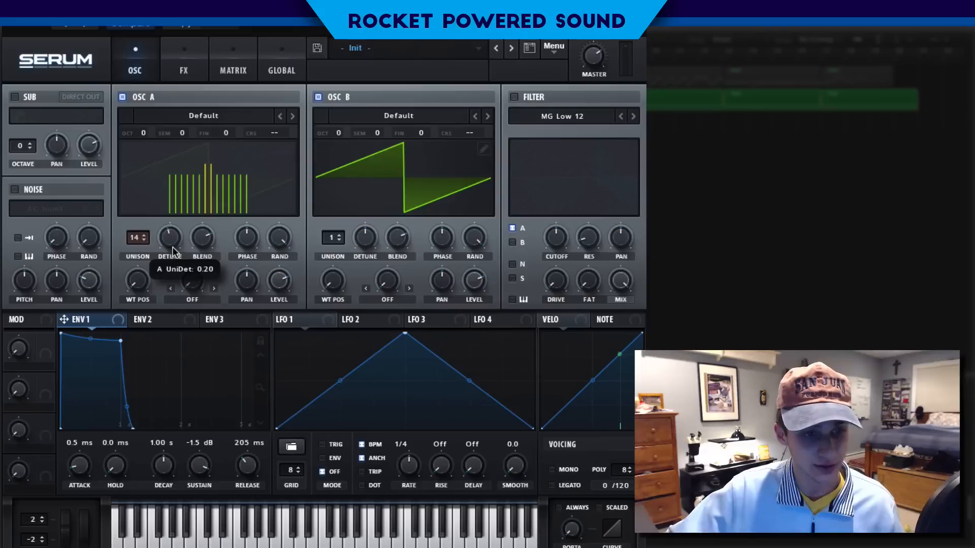
left_click_drag(172, 248, 161, 258)
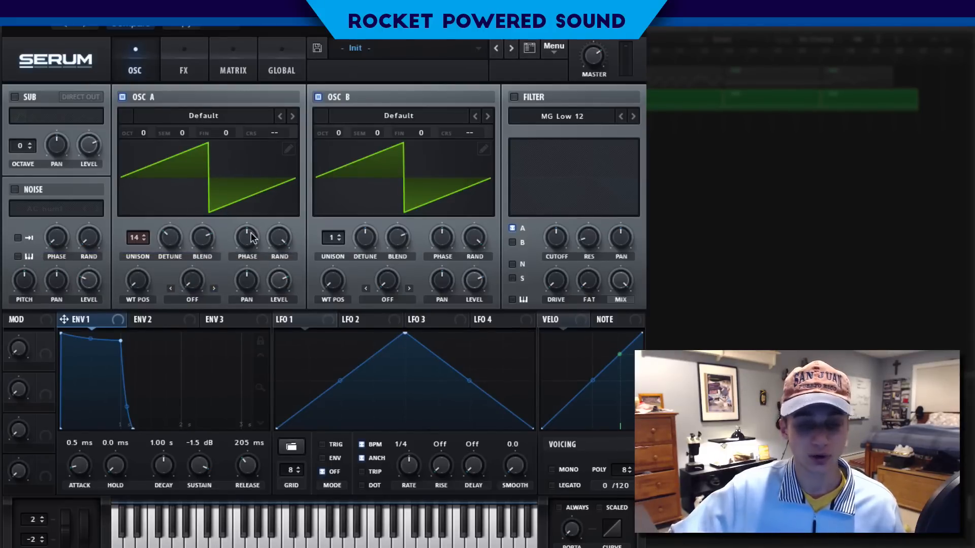
left_click_drag(170, 235, 145, 215)
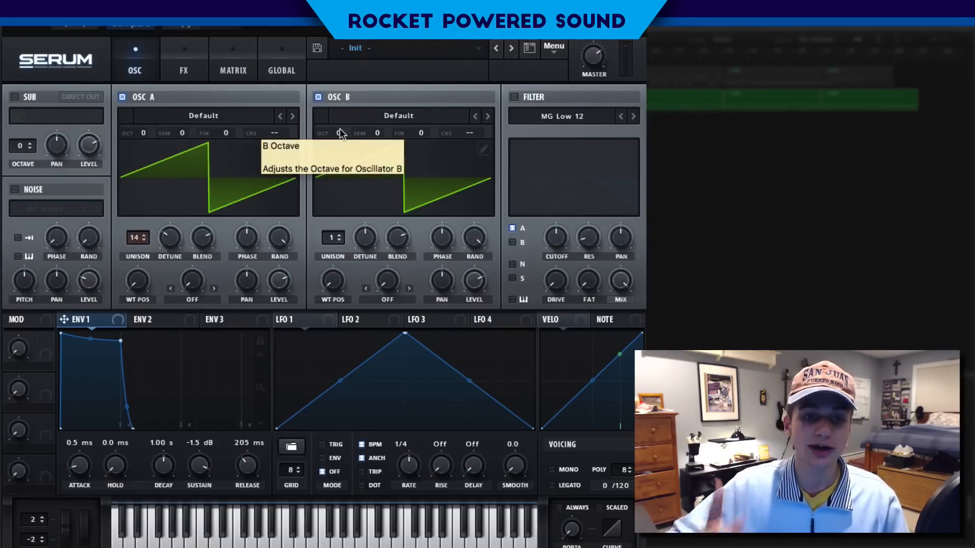
Set oscillator B to octave -1 with 9 unison voices and lower its detune
left_click_drag(340, 129, 340, 147)
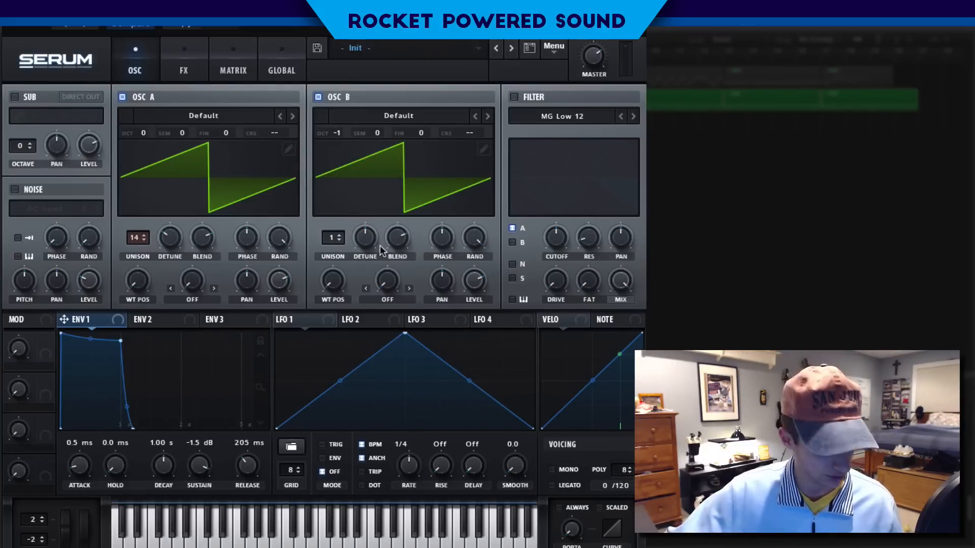
left_click_drag(330, 242, 347, 153)
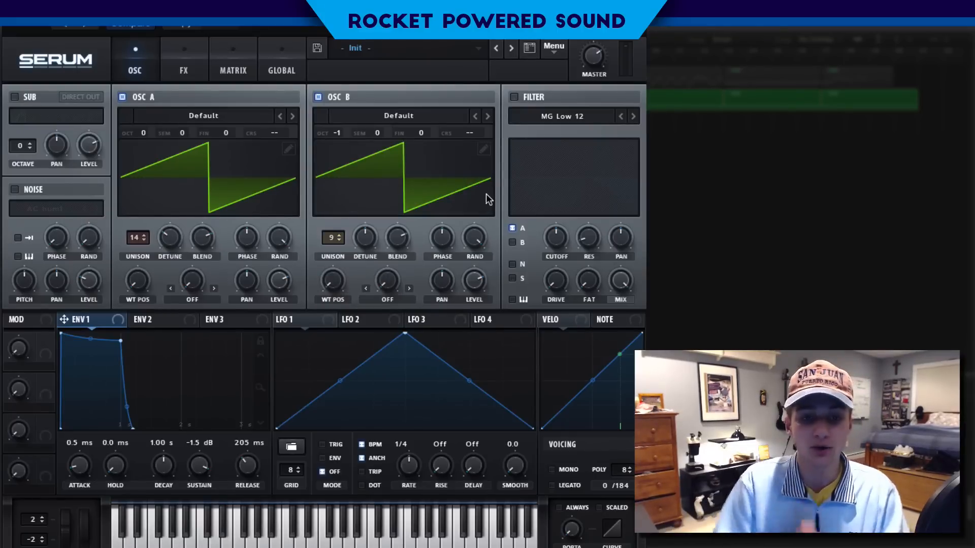
left_click(328, 242)
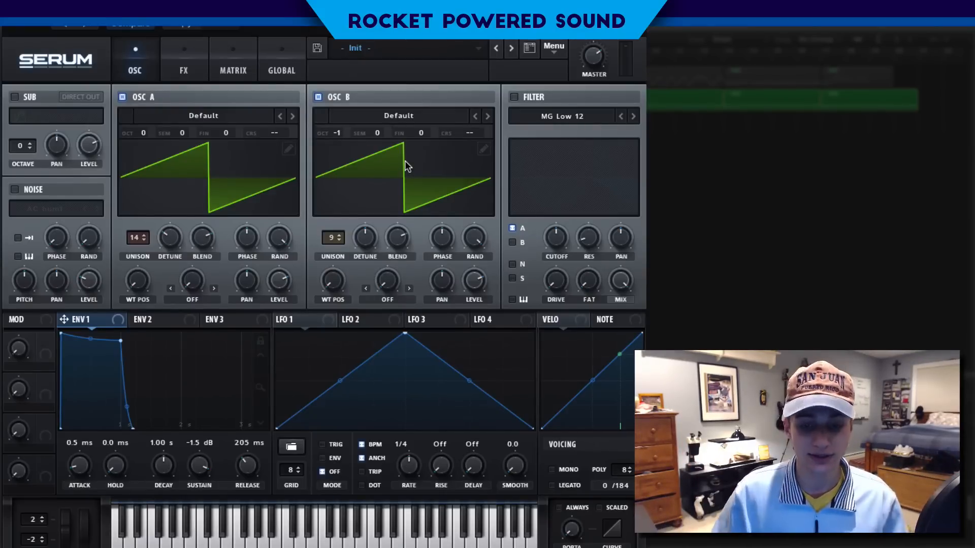
left_click_drag(365, 227, 344, 235)
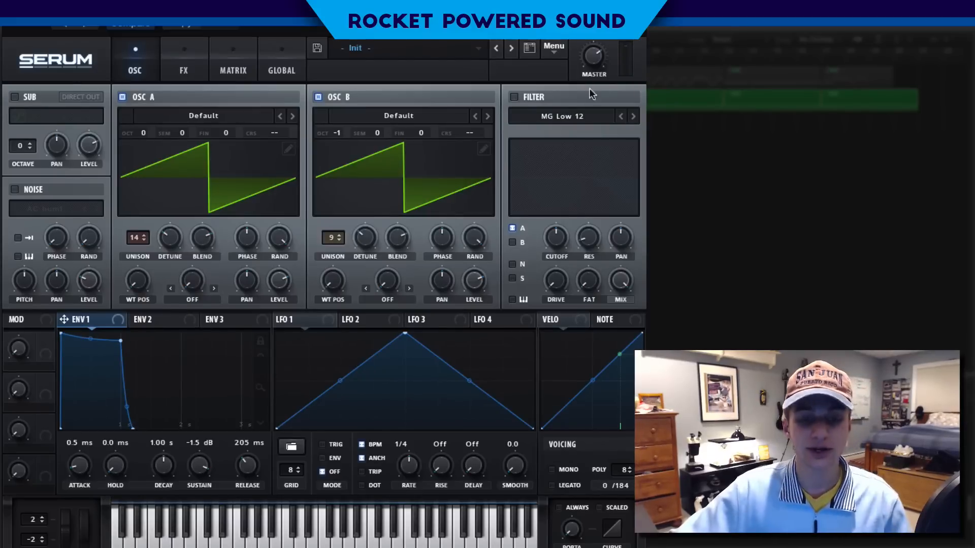
Enable the MG Low 12 filter, route oscillator B through it as well, and raise the cutoff slightly
left_click(516, 97)
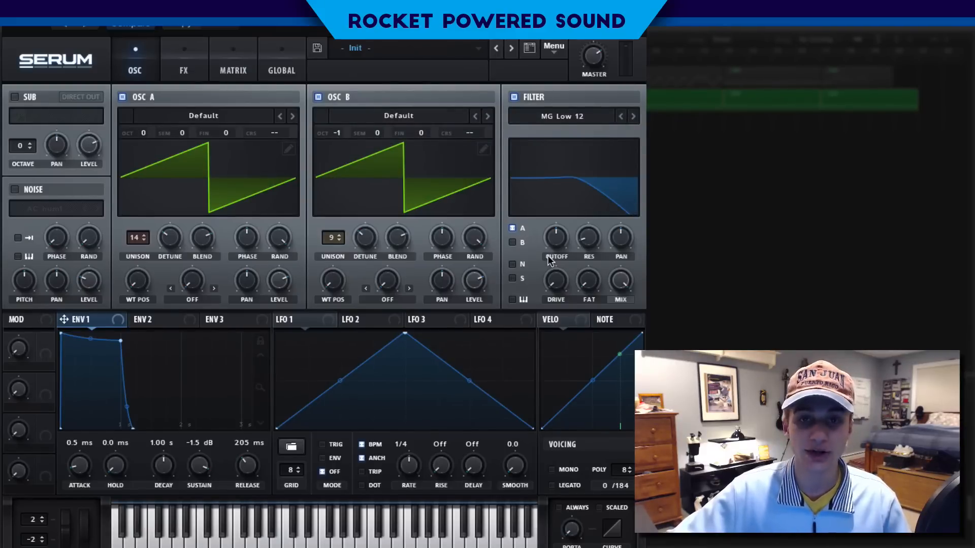
left_click(521, 239)
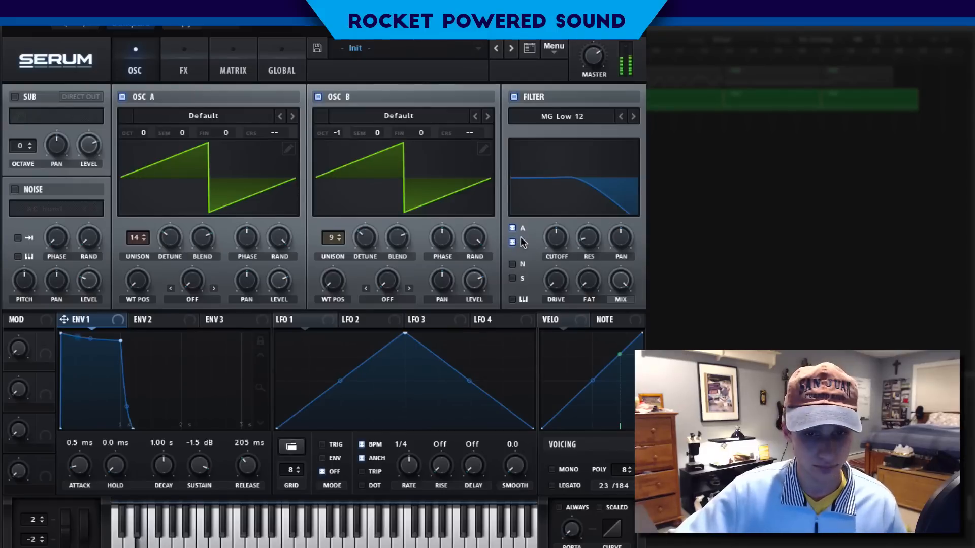
mouse_move(563, 238)
left_click_drag(563, 236, 564, 227)
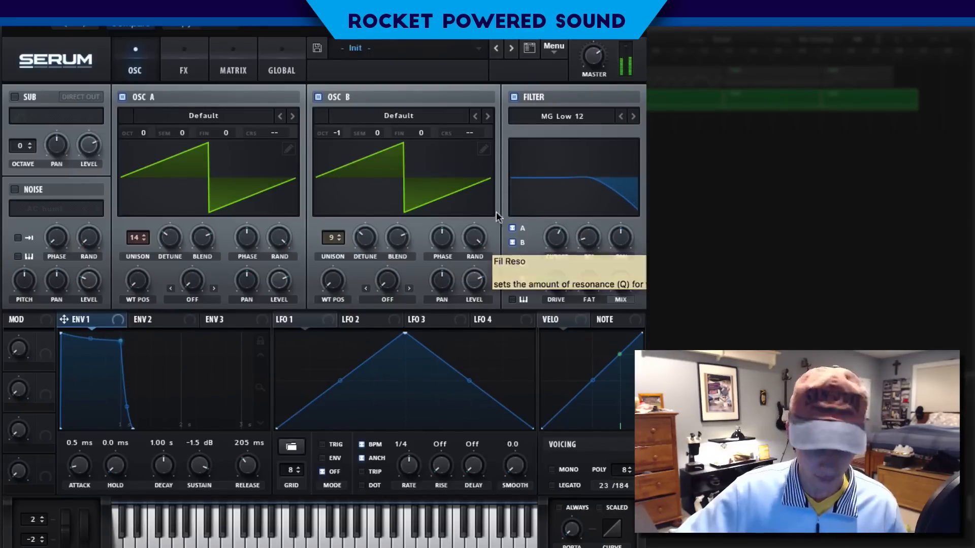
Enable the Hyper/Dimension effect, reduce the Dimension size to near its minimum and raise the Dimension mix
left_click(184, 70)
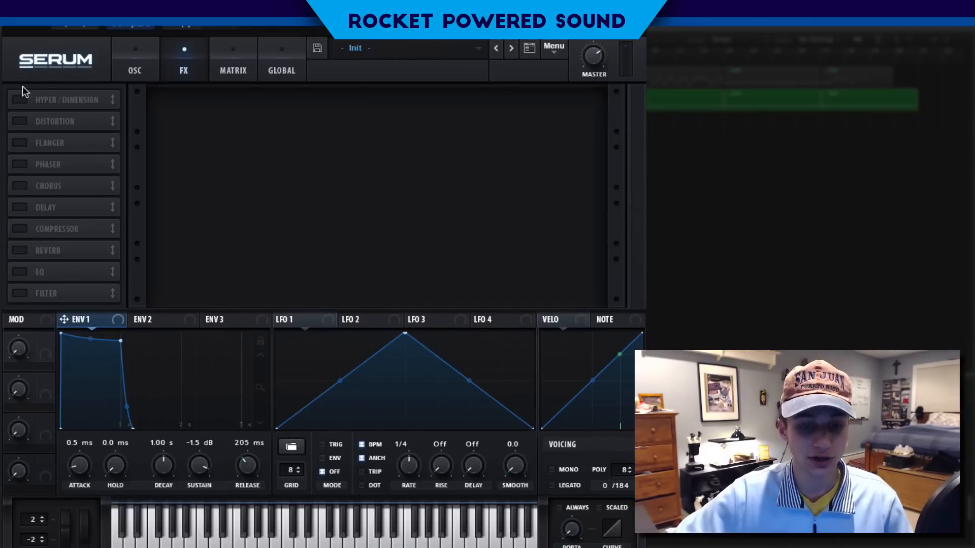
left_click(20, 99)
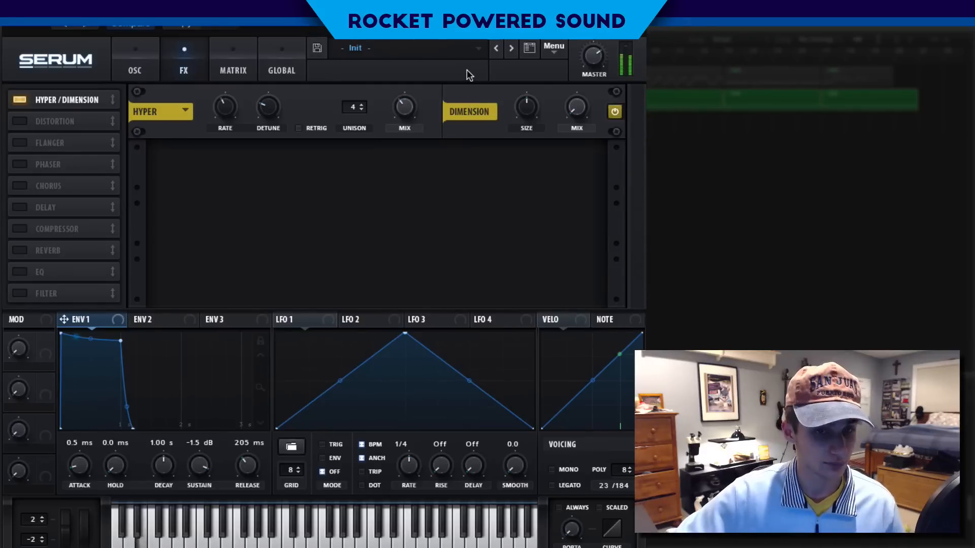
mouse_move(405, 104)
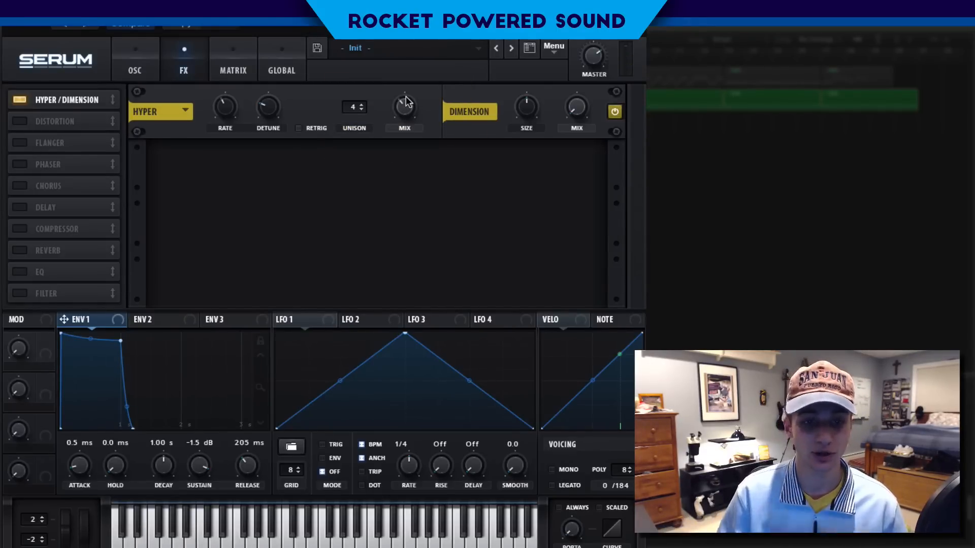
left_click_drag(519, 92, 482, 133)
mouse_move(543, 122)
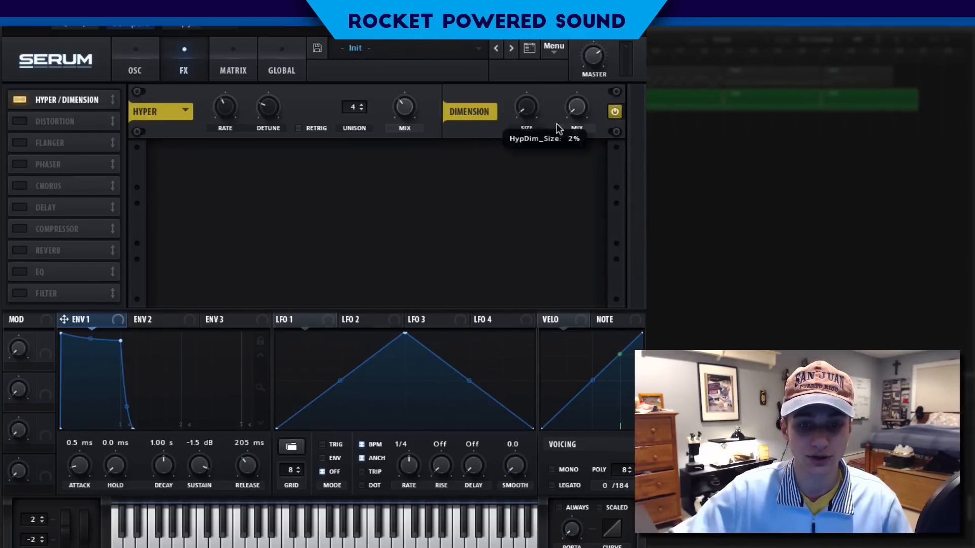
left_click_drag(574, 95, 574, 80)
mouse_move(527, 106)
left_mouse_down()
mouse_move(527, 53)
mouse_move(513, 107)
left_mouse_up()
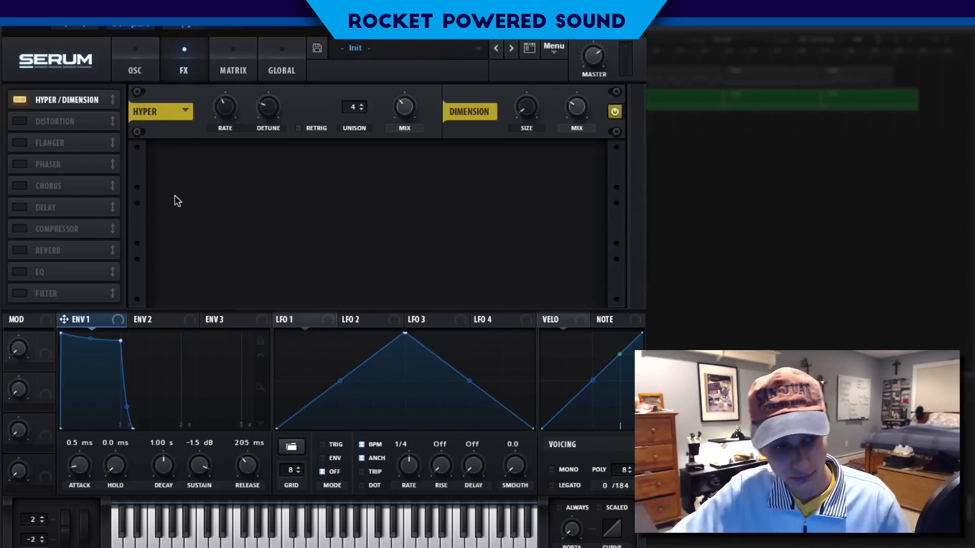
Add the Compressor directly after Hyper/Dimension in the effects chain, with multiband mode on and its gain raised
left_click(20, 228)
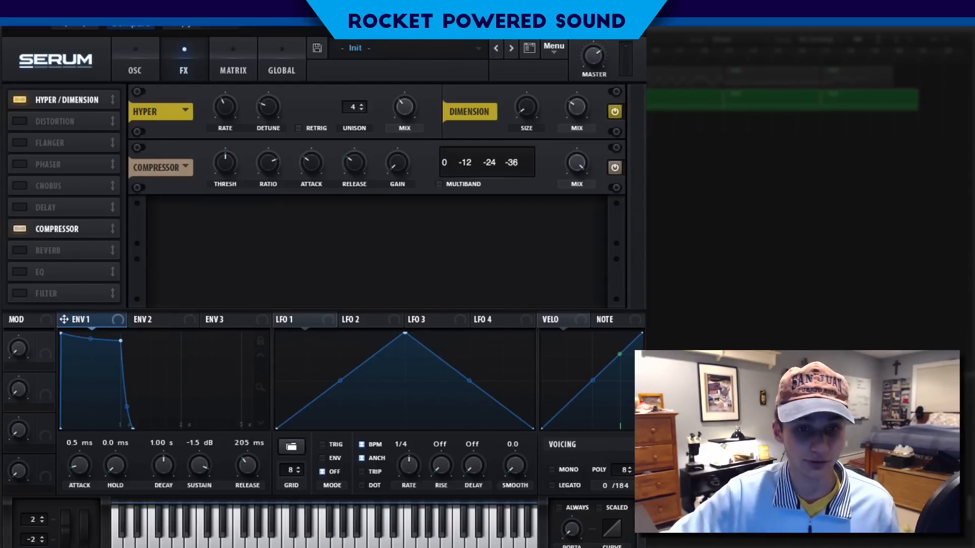
left_click_drag(112, 229, 93, 110)
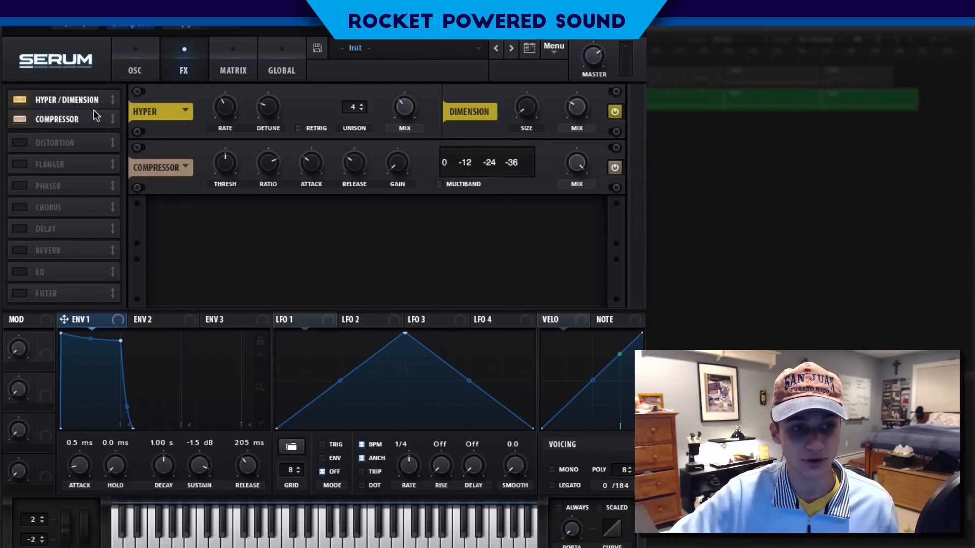
left_click(439, 184)
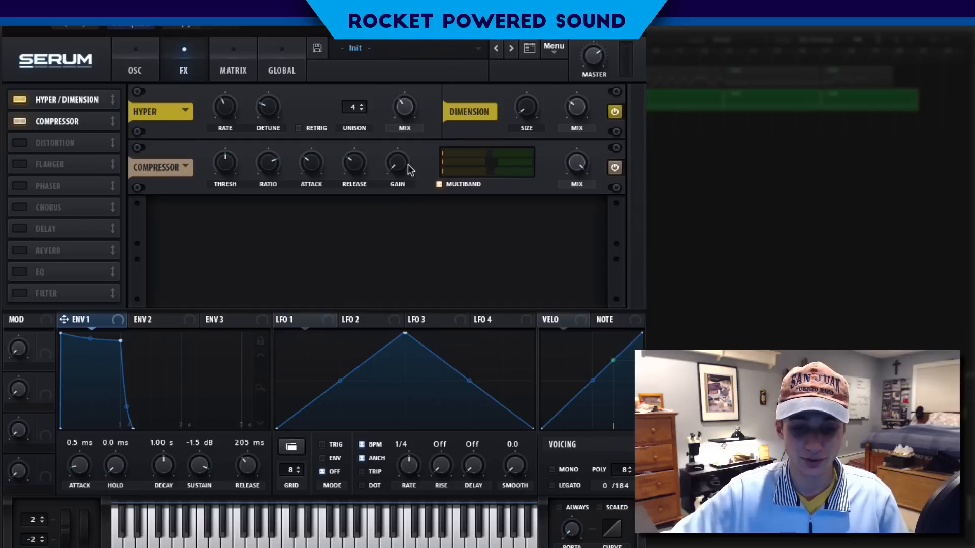
mouse_move(403, 165)
left_click_drag(405, 133, 402, 119)
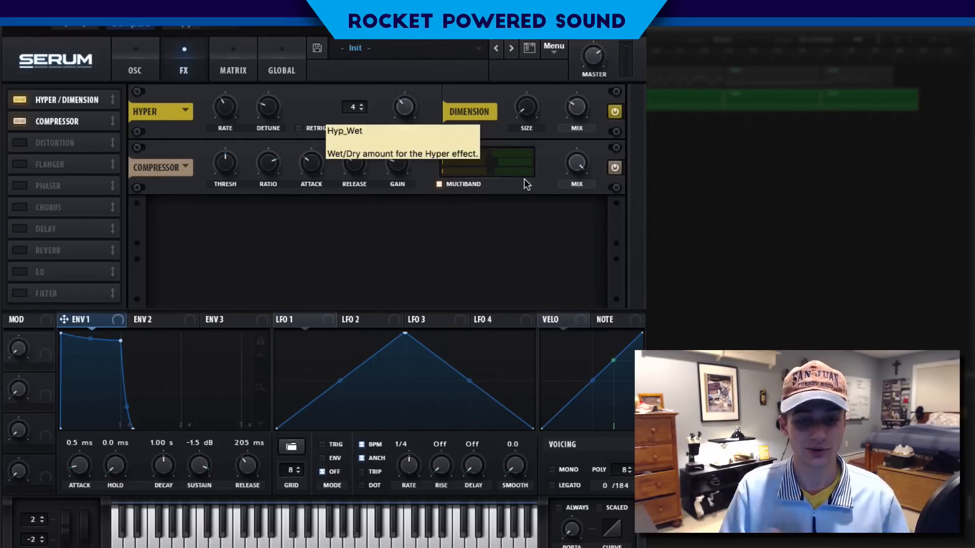
left_click_drag(399, 162, 392, 137)
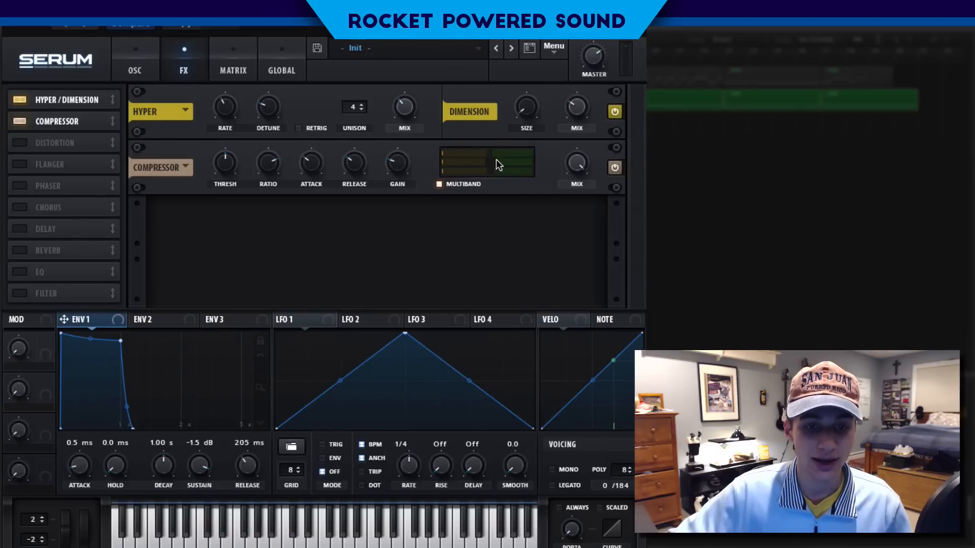
Enable the Filter effect and place it directly after the Compressor in the effects chain
left_click(15, 292)
left_click_drag(91, 292, 88, 133)
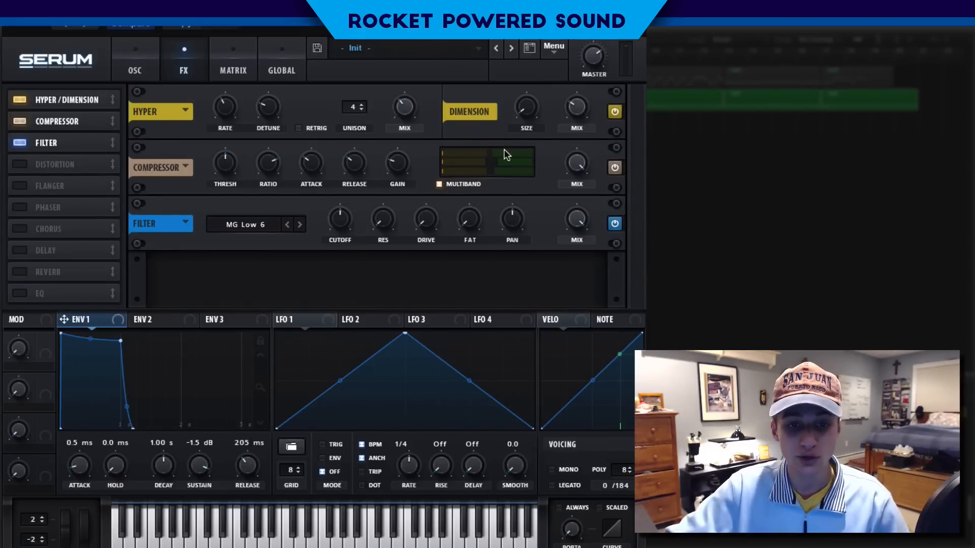
Try the multiband compressor's high band at 0% and bring it back up
mouse_move(506, 158)
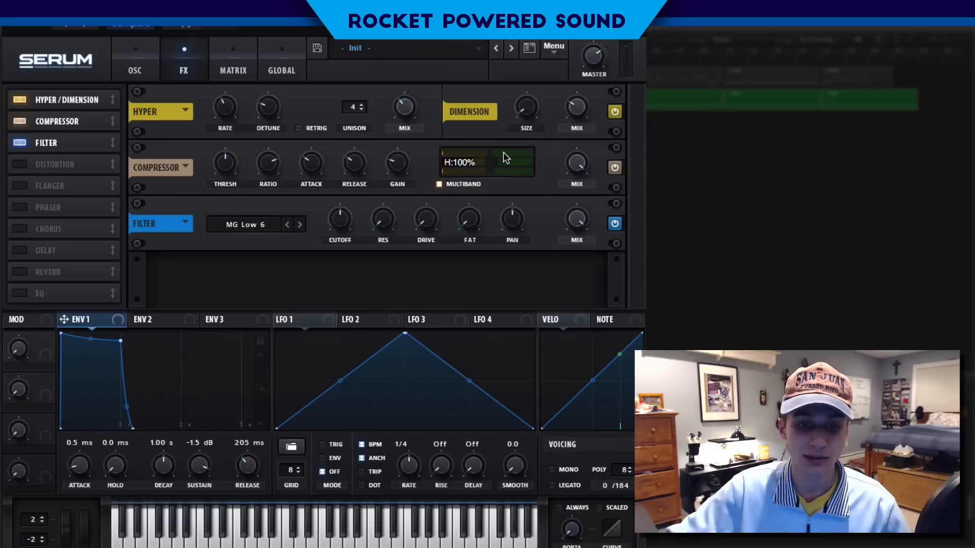
left_click_drag(500, 157, 428, 165)
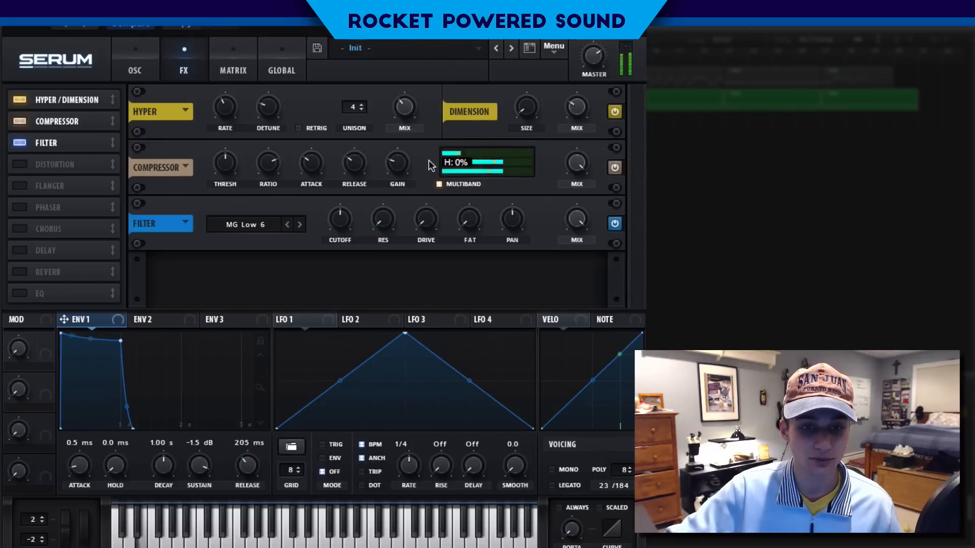
left_click_drag(482, 148, 512, 152)
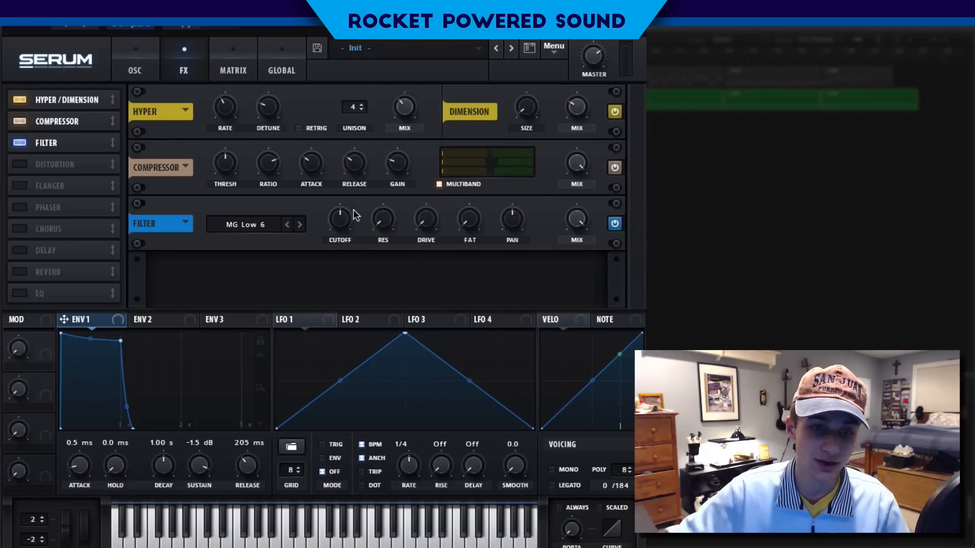
Lower the cutoff of the MG Low 6 filter effect and enable the Reverb effect
mouse_move(349, 217)
left_click_drag(349, 217, 343, 219)
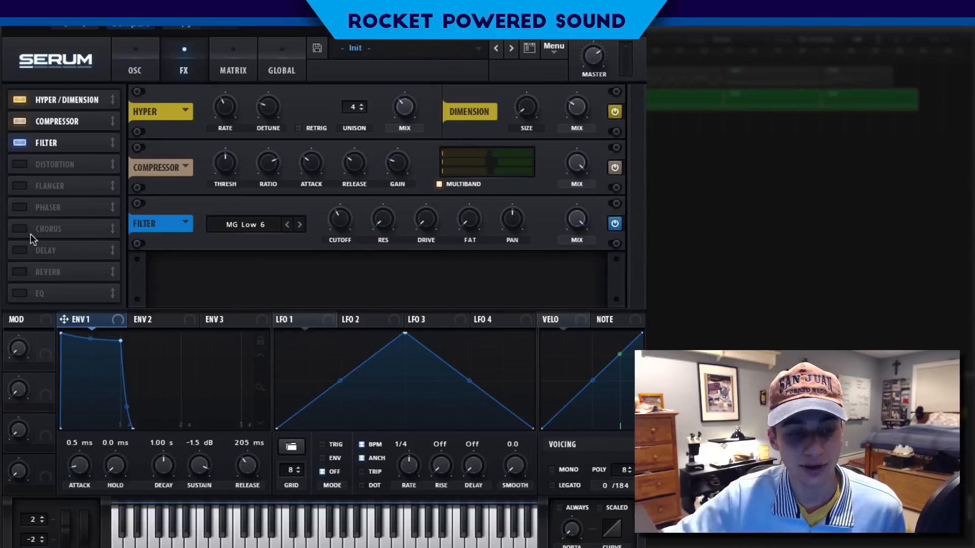
left_click(21, 272)
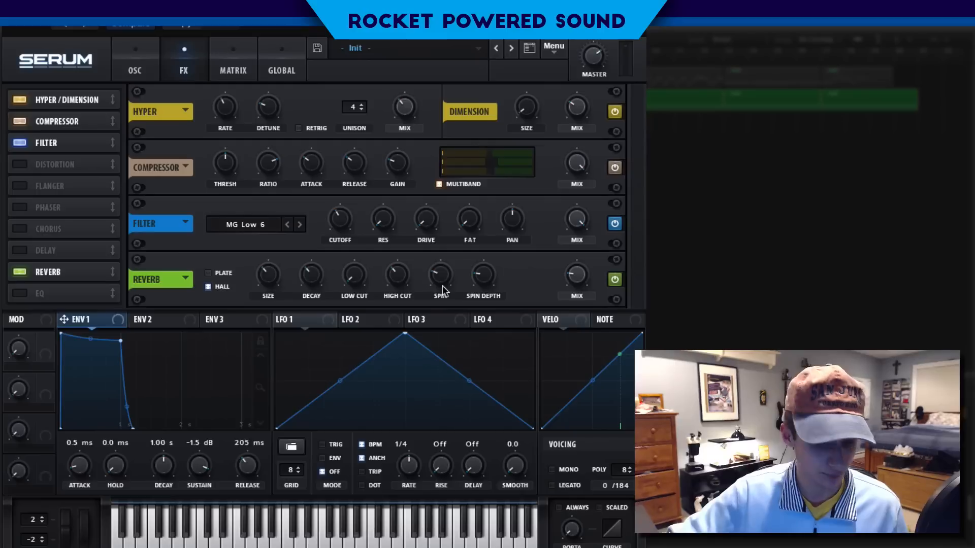